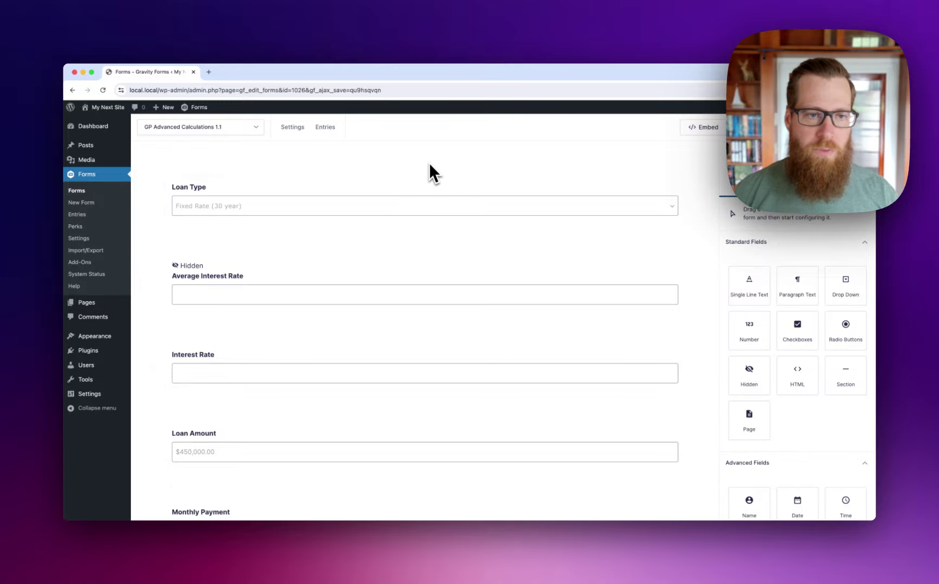
Step: Inspect the Loan Type choices, confirming Fixed Rate (30 year) stores the value fixed_rate_30
{"action": "scroll", "coordinate": [429, 164], "scroll_direction": "down", "scroll_amount": 4}
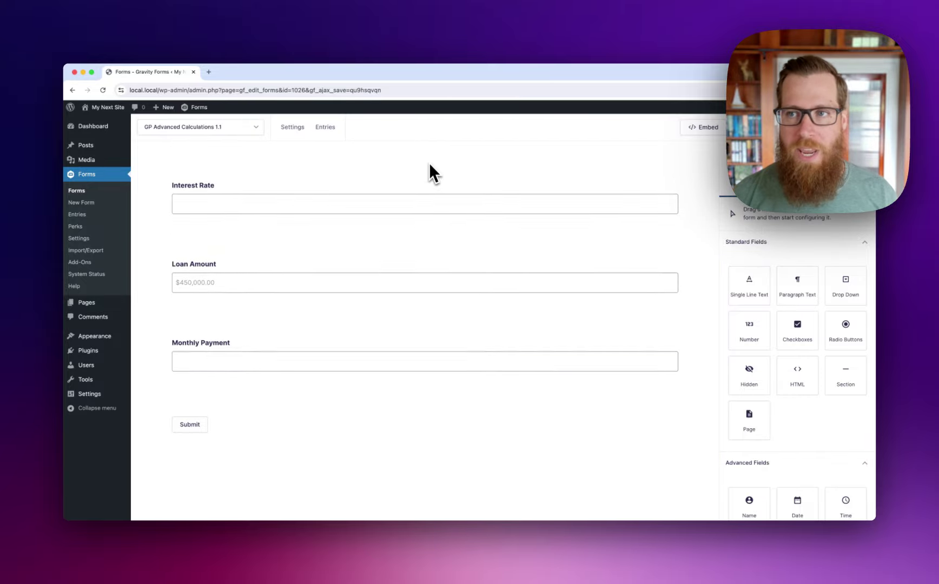
{"action": "scroll", "coordinate": [429, 165], "scroll_direction": "up", "scroll_amount": 4}
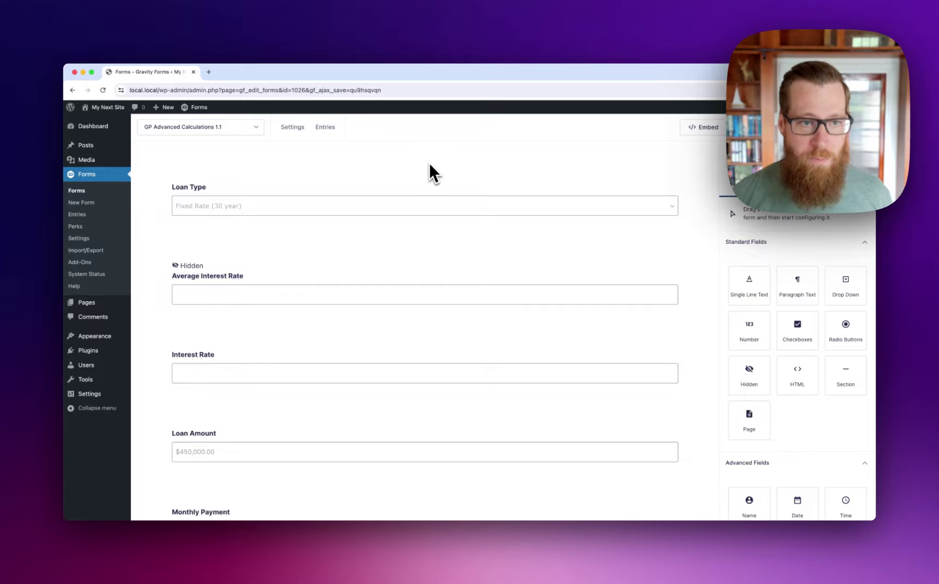
{"action": "left_click", "coordinate": [340, 205]}
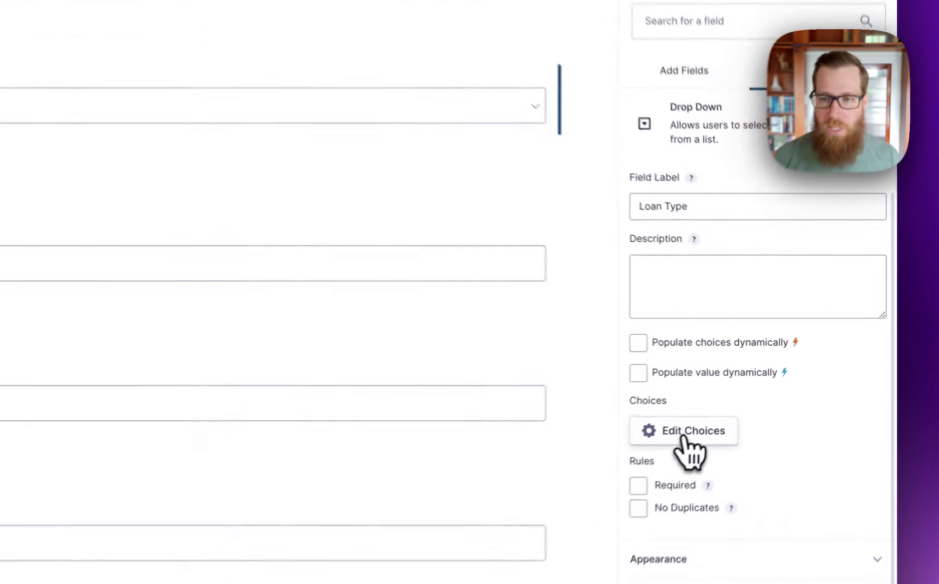
{"action": "left_click", "coordinate": [764, 388]}
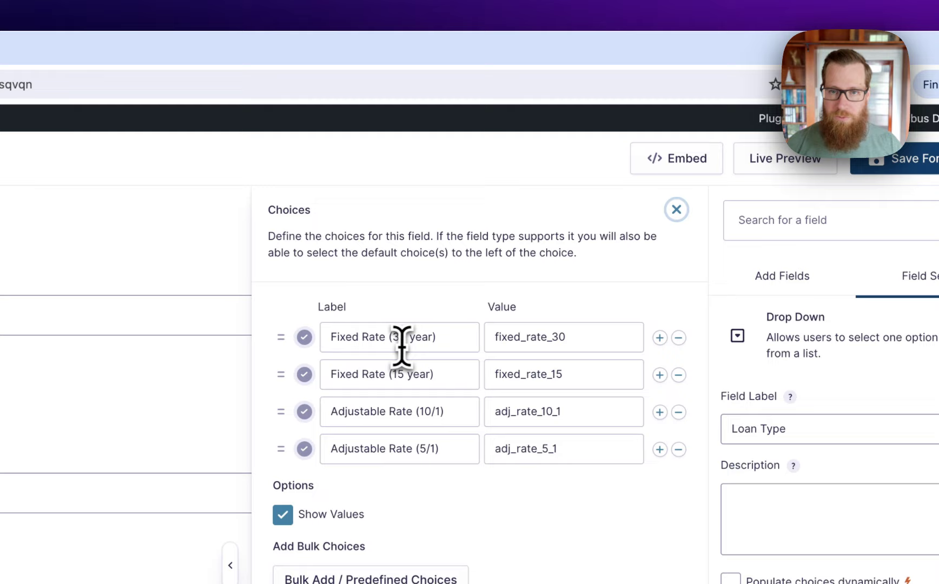
{"action": "left_click", "coordinate": [439, 336]}
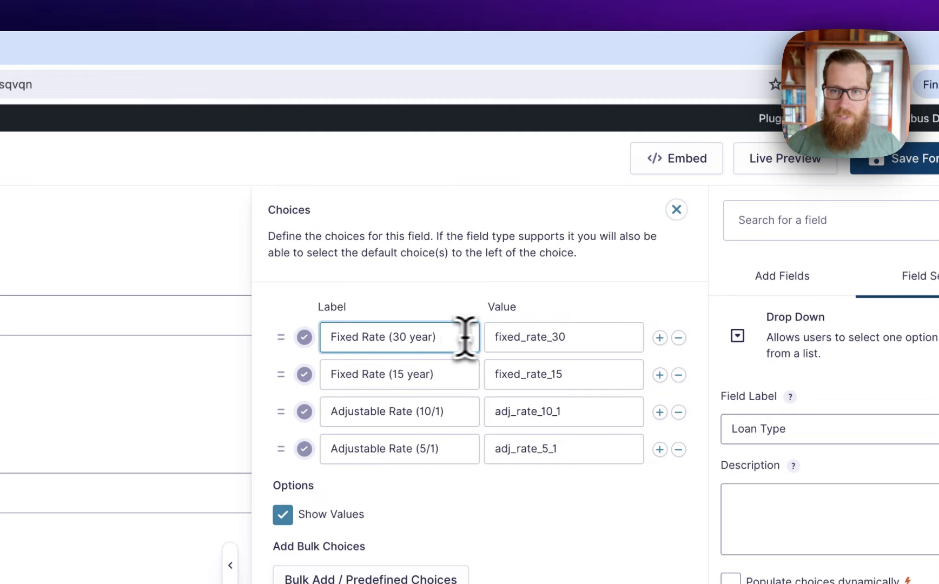
{"action": "left_click", "coordinate": [595, 336]}
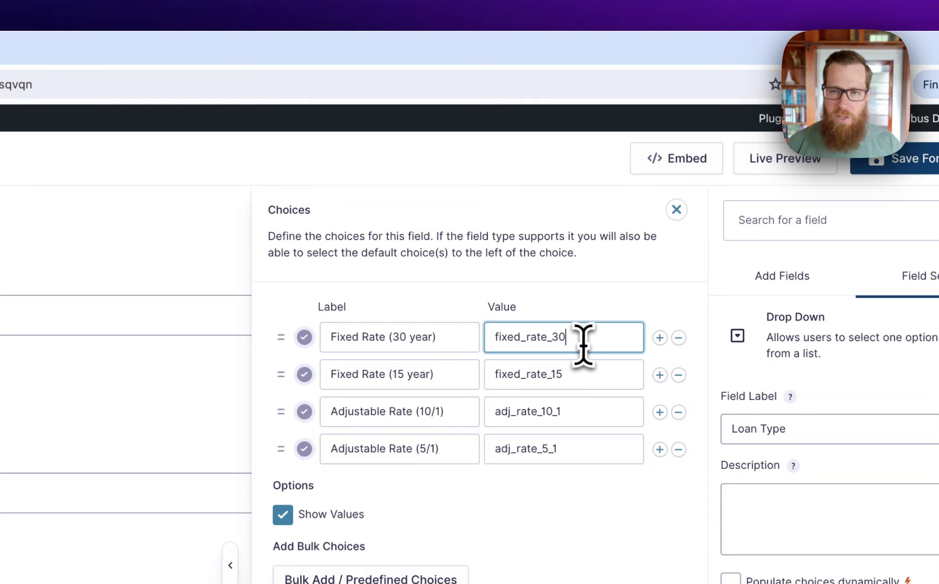
{"action": "left_click", "coordinate": [676, 209]}
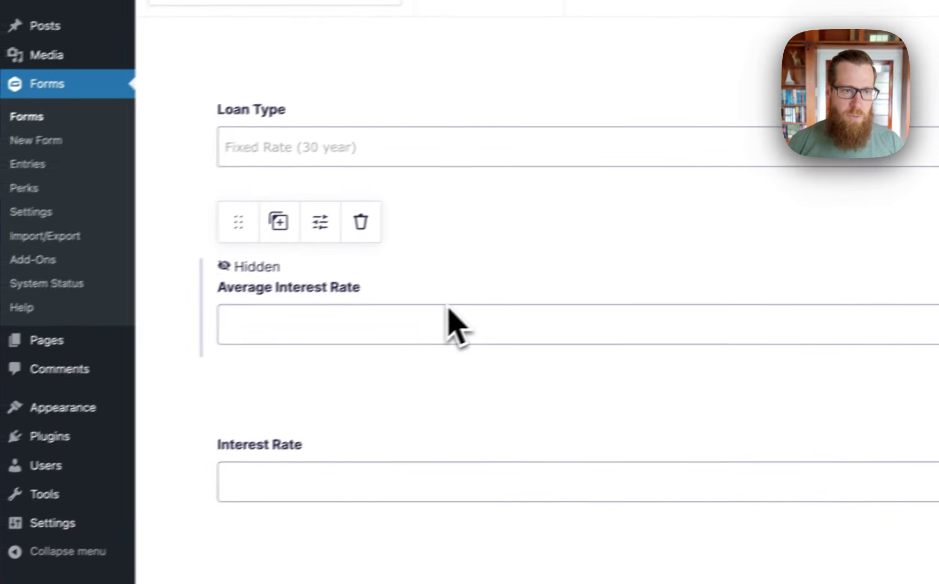
Step: Bring up the Average Interest Rate field's Formula box
{"action": "left_click", "coordinate": [366, 309]}
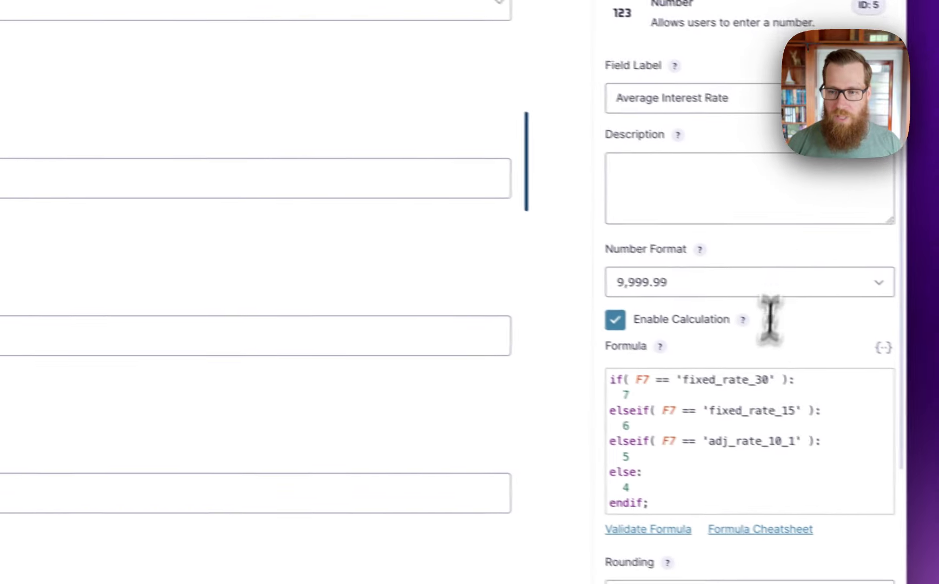
{"action": "left_click", "coordinate": [756, 410]}
{"action": "scroll", "coordinate": [755, 407], "scroll_direction": "down", "scroll_amount": 2}
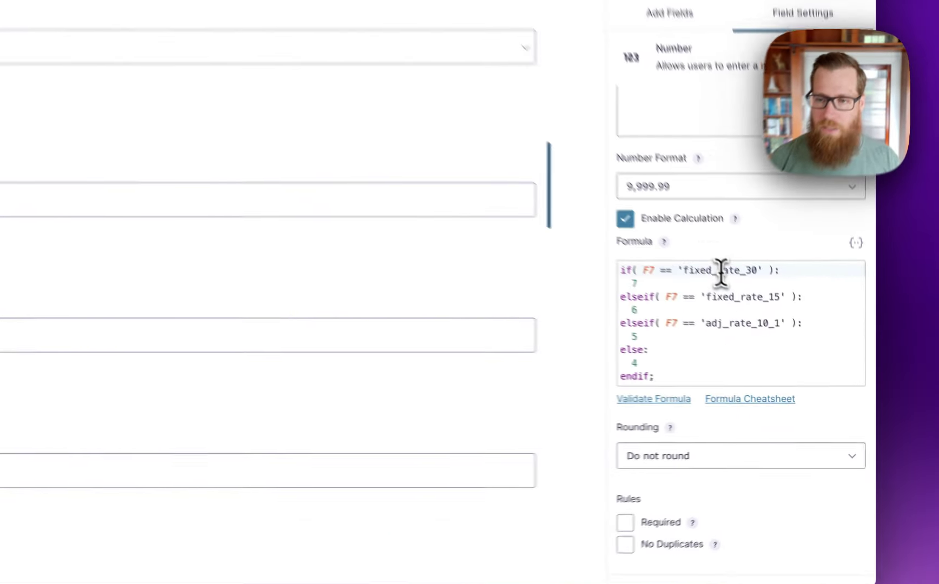
Step: Trace the formula's rates: fixed_rate_30 gives 7, fixed_rate_15 gives 6, adj_rate_10_1 gives 5, otherwise 4
{"action": "double_click", "coordinate": [786, 336]}
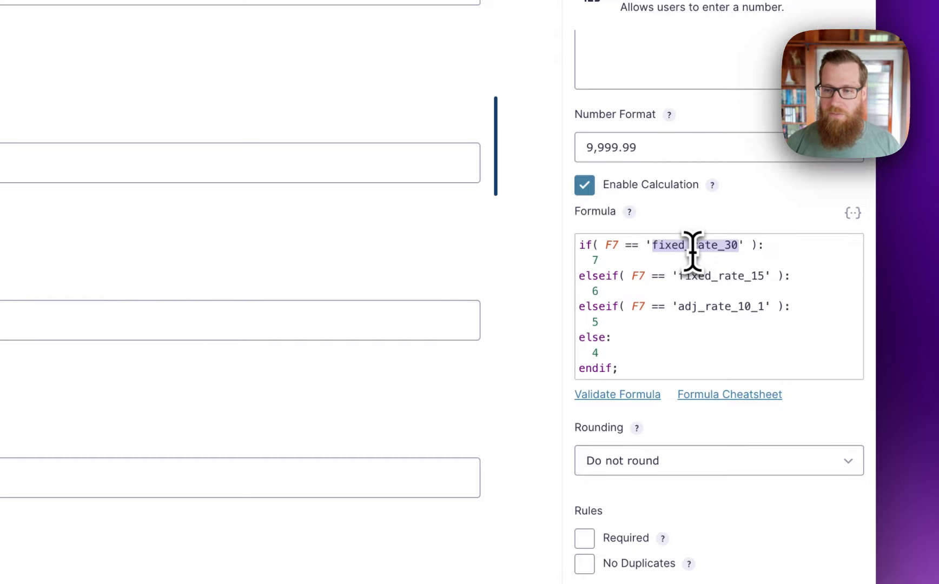
{"action": "left_click", "coordinate": [612, 258]}
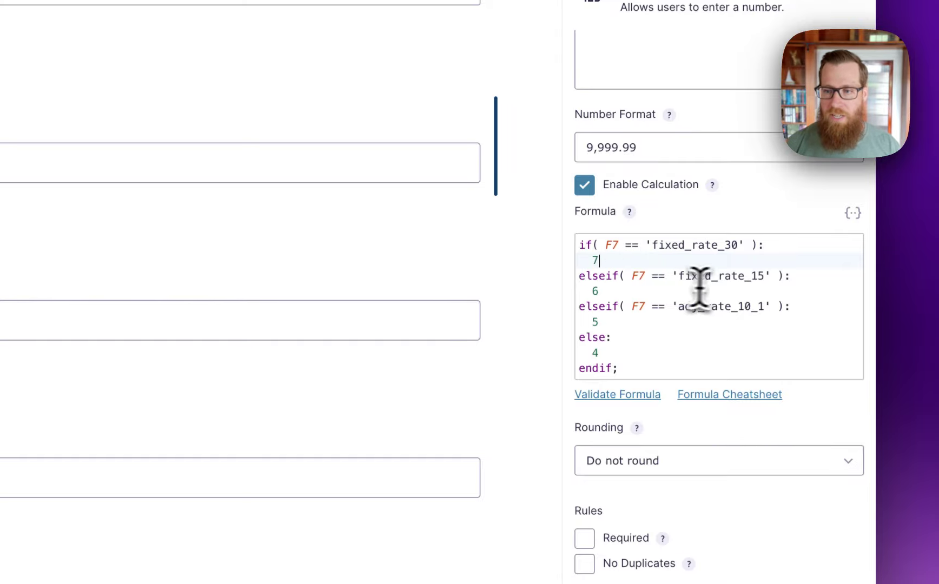
{"action": "double_click", "coordinate": [725, 276]}
{"action": "left_click", "coordinate": [625, 293]}
{"action": "double_click", "coordinate": [698, 306]}
{"action": "left_click", "coordinate": [625, 324]}
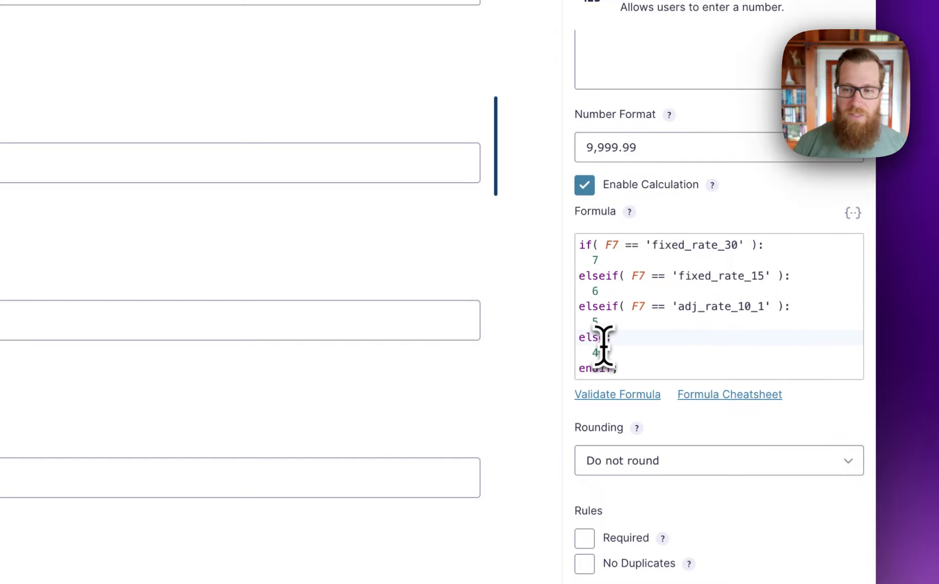
{"action": "left_click", "coordinate": [605, 353]}
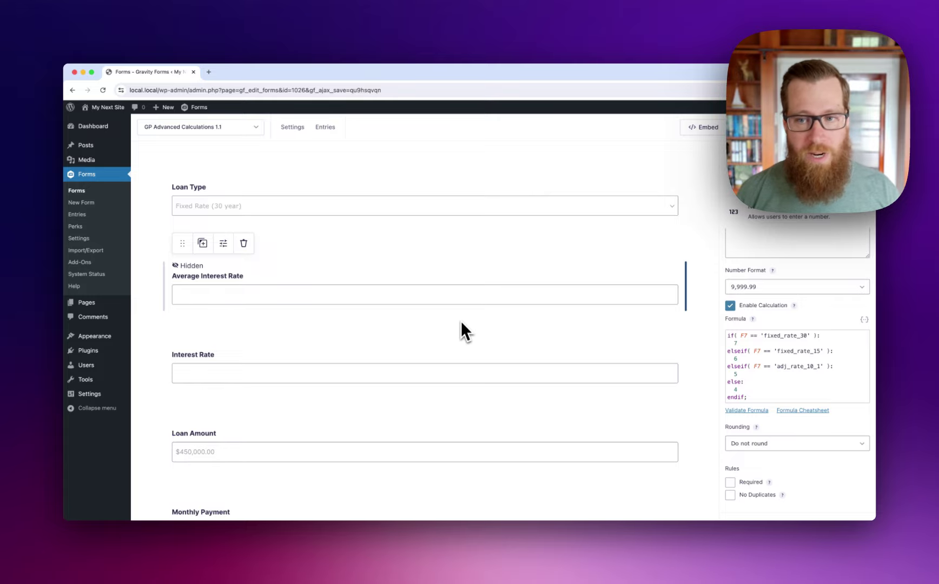
Step: Cut the copy-5-to-9 class out of the field's Appearance Custom CSS Class box
{"action": "scroll", "coordinate": [829, 386], "scroll_direction": "down", "scroll_amount": 3}
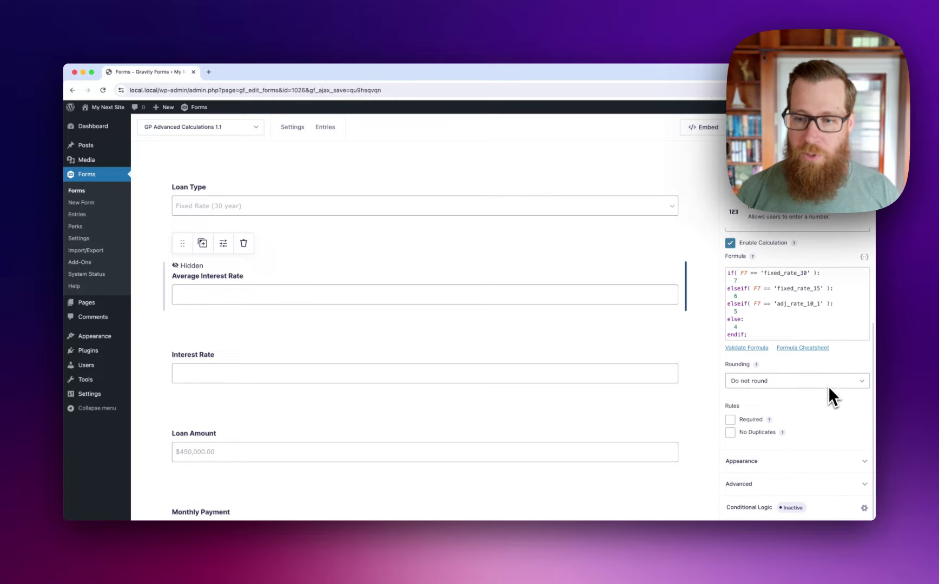
{"action": "left_click", "coordinate": [798, 461]}
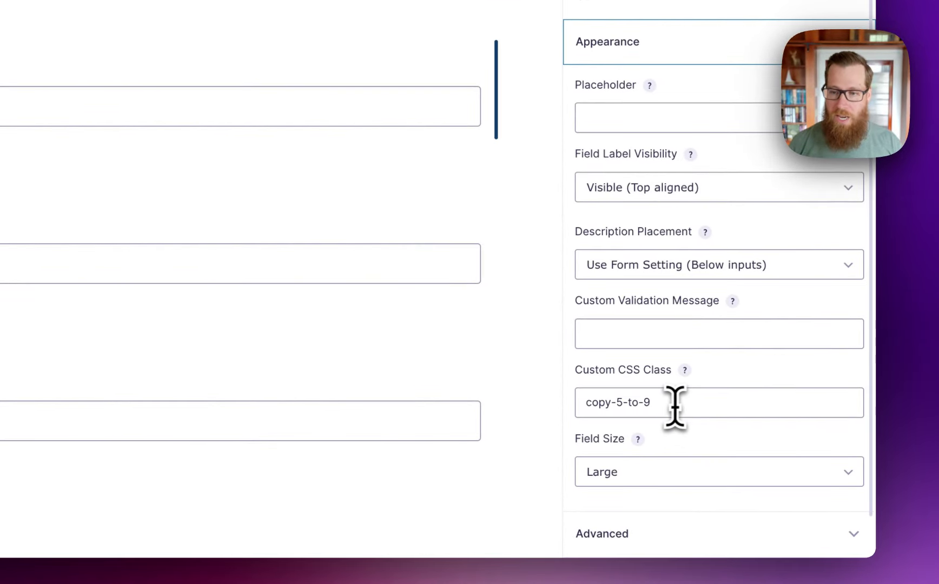
{"action": "left_click", "coordinate": [683, 406]}
{"action": "left_click_drag", "start_coordinate": [681, 401], "coordinate": [566, 426]}
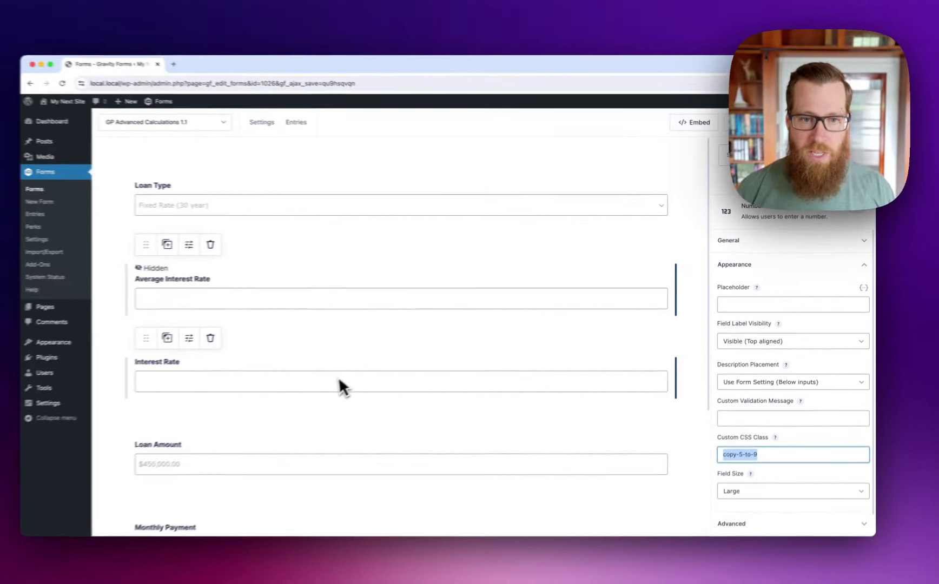
{"action": "key", "text": "ctrl+x"}
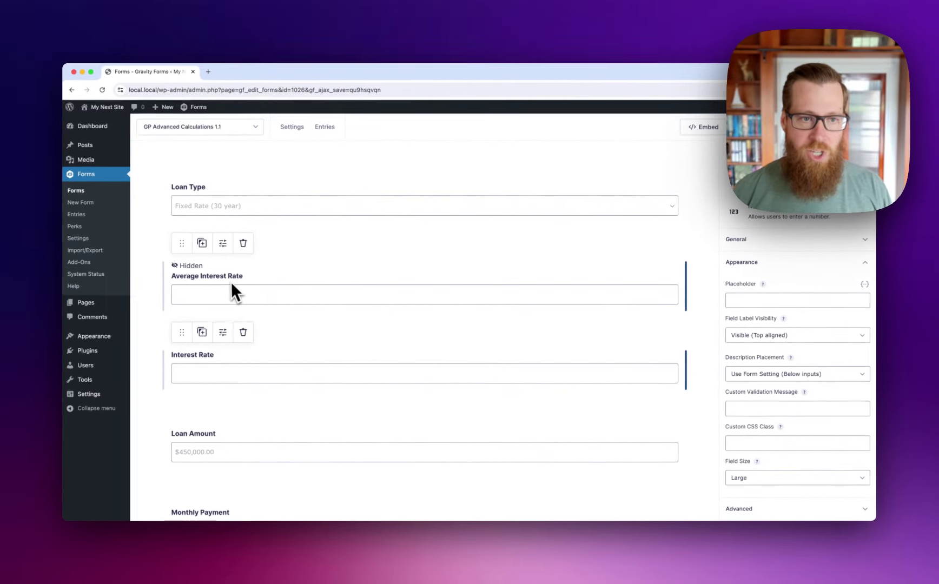
{"action": "scroll", "coordinate": [256, 363], "scroll_direction": "down", "scroll_amount": 1}
{"action": "scroll", "coordinate": [256, 362], "scroll_direction": "down", "scroll_amount": 4}
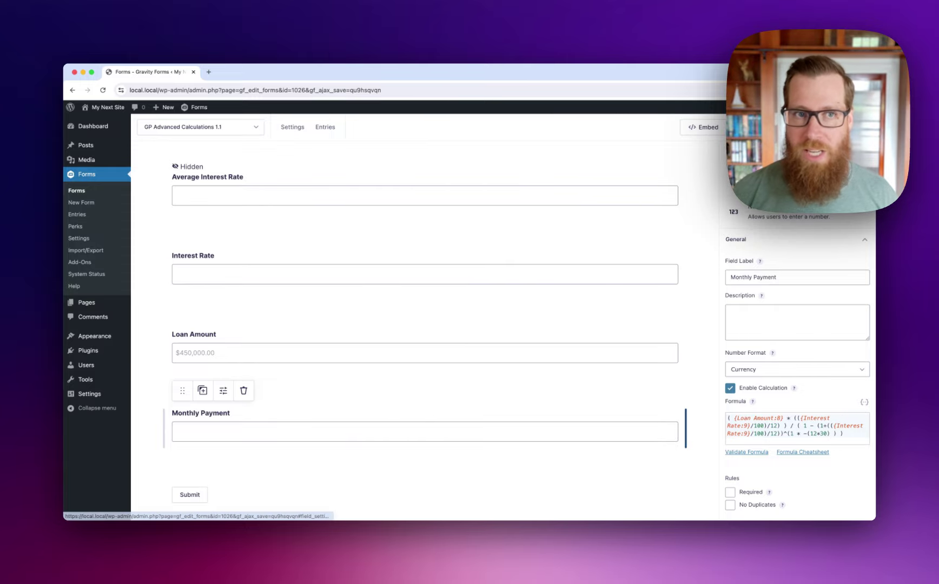
Step: Launch the mortgage calculator form's preview from the editor toolbar
{"action": "left_click", "coordinate": [750, 127]}
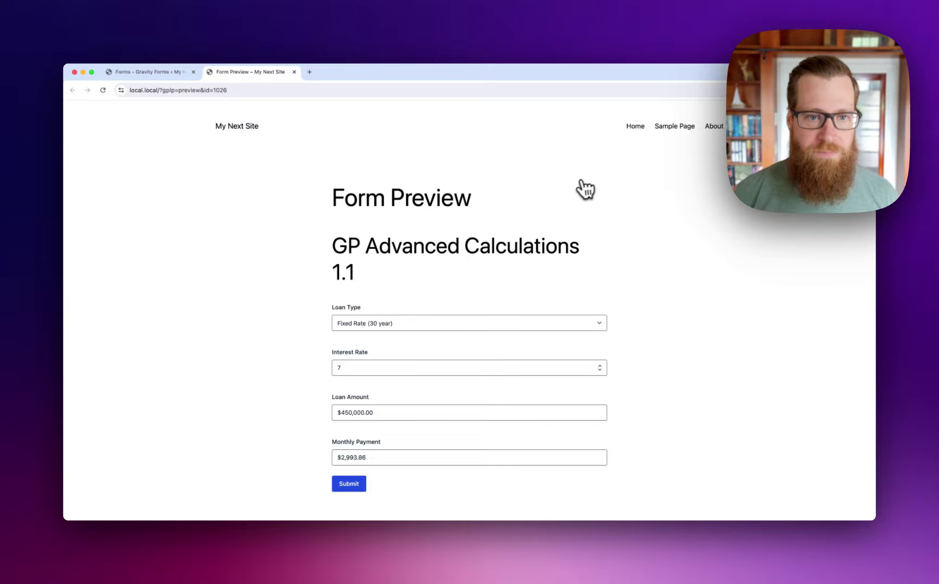
Step: Check the default preview results: 7% interest rate and $2,993.86 monthly payment
{"action": "scroll", "coordinate": [579, 192], "scroll_direction": "down", "scroll_amount": 3}
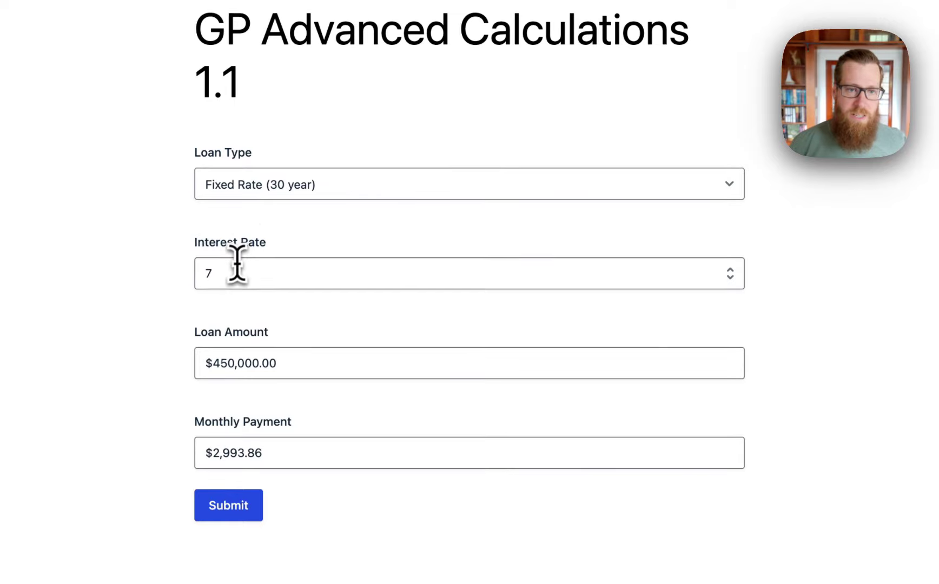
{"action": "left_click_drag", "start_coordinate": [236, 272], "coordinate": [202, 272]}
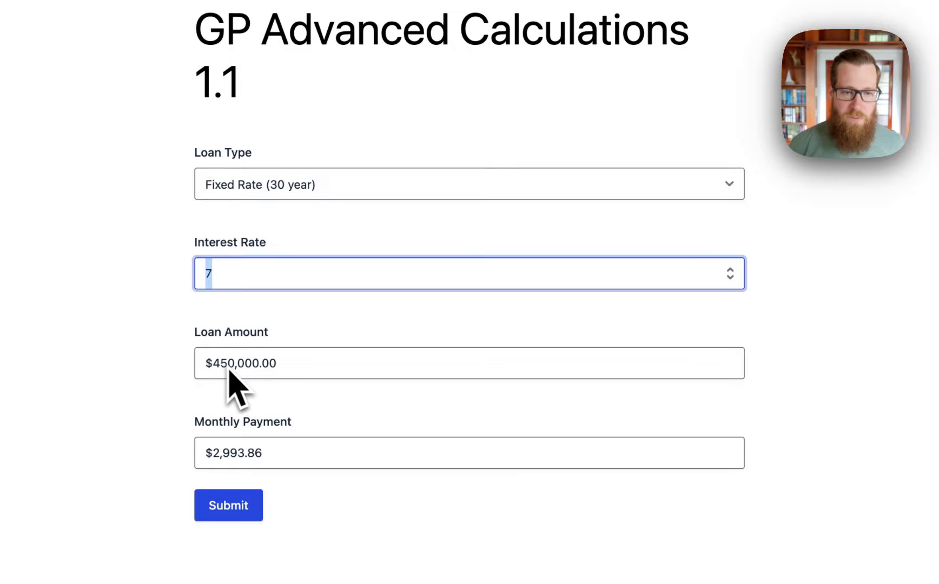
{"action": "left_click_drag", "start_coordinate": [274, 453], "coordinate": [211, 454]}
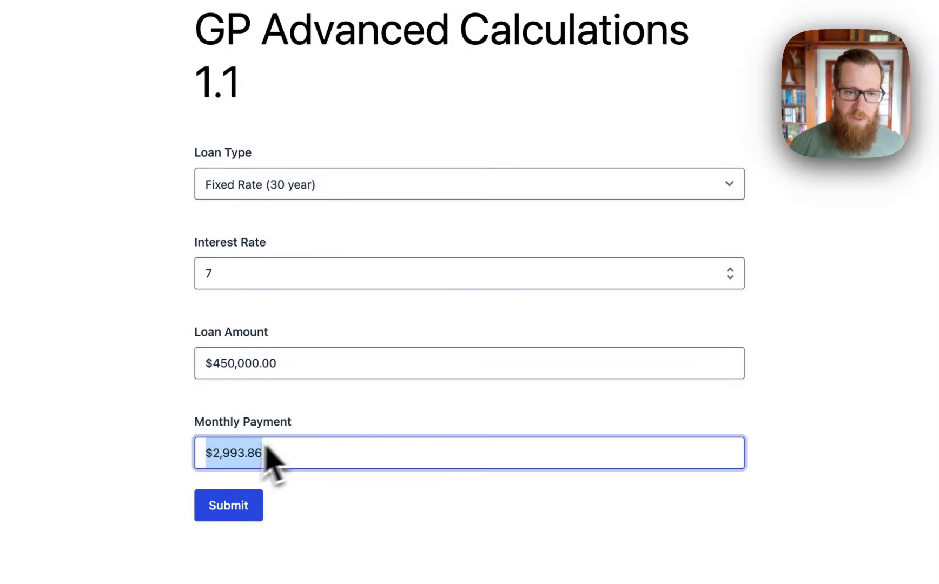
Step: Switch Loan Type to Fixed Rate (15 year), then to Adjustable Rate (5/1)
{"action": "left_click", "coordinate": [259, 192]}
{"action": "left_click", "coordinate": [258, 208]}
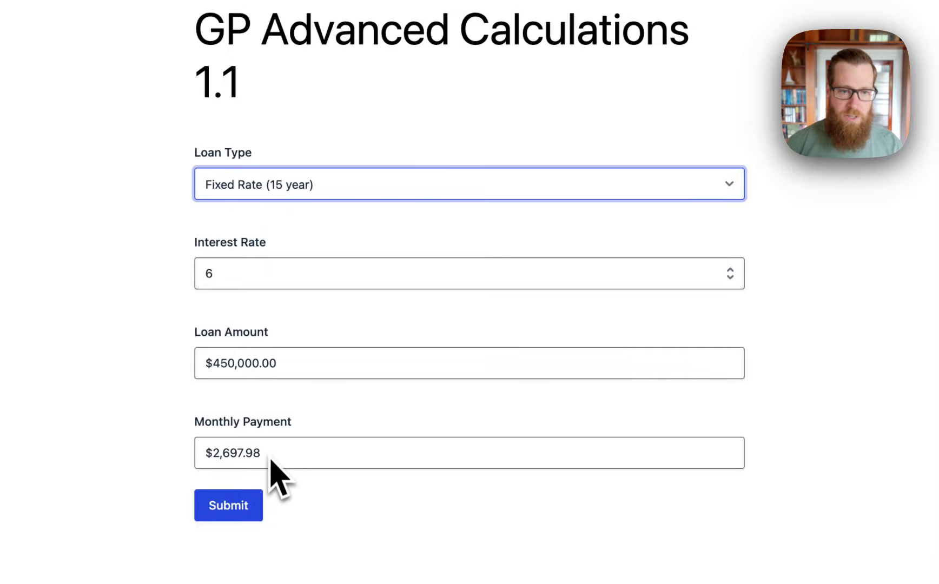
{"action": "left_click", "coordinate": [266, 192]}
{"action": "left_click", "coordinate": [251, 223]}
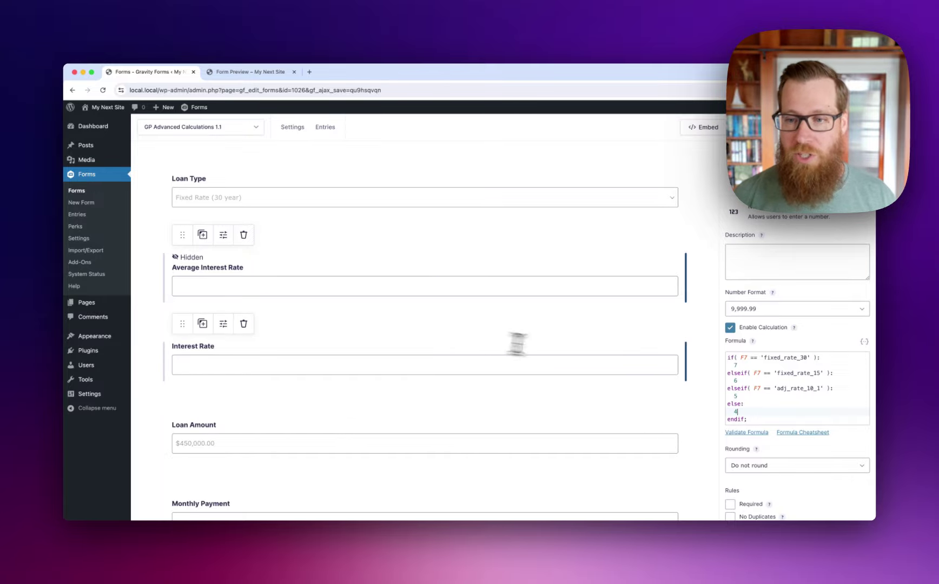
{"action": "left_click", "coordinate": [780, 357]}
{"action": "double_click", "coordinate": [705, 304]}
{"action": "key", "text": "BackSpace"}
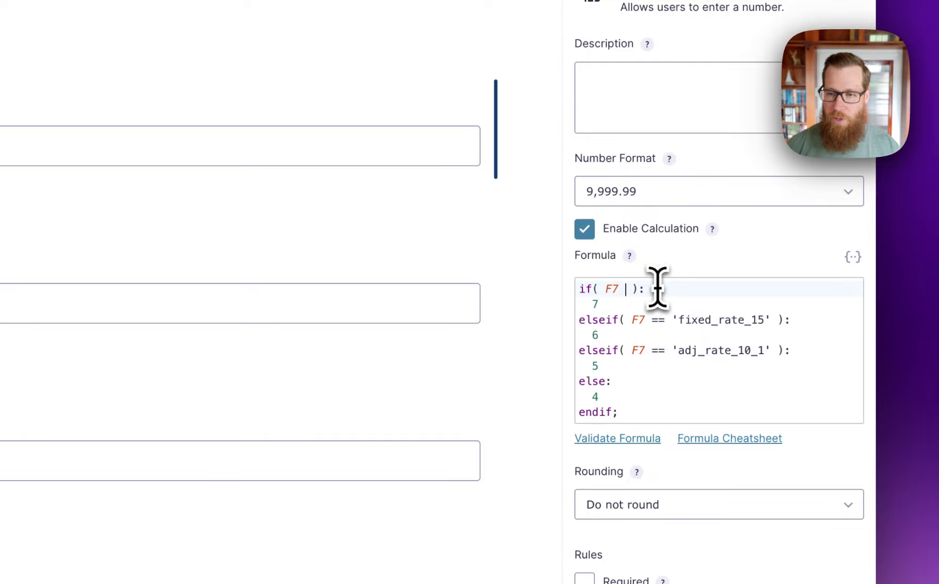
{"action": "key", "text": "ctrl+z"}
{"action": "key", "text": "ctrl+z"}
{"action": "key", "text": "ctrl+z"}
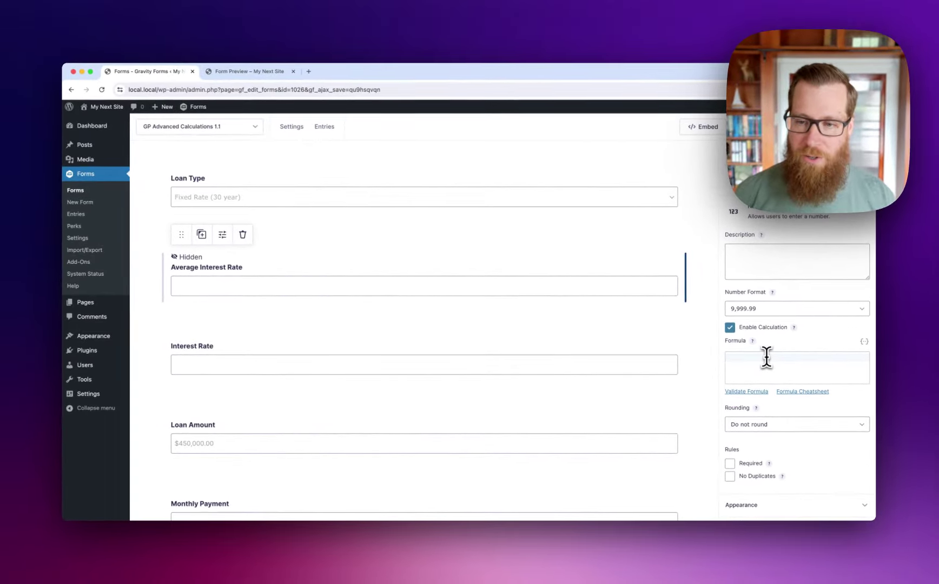
{"action": "key", "text": "super+shift+z"}
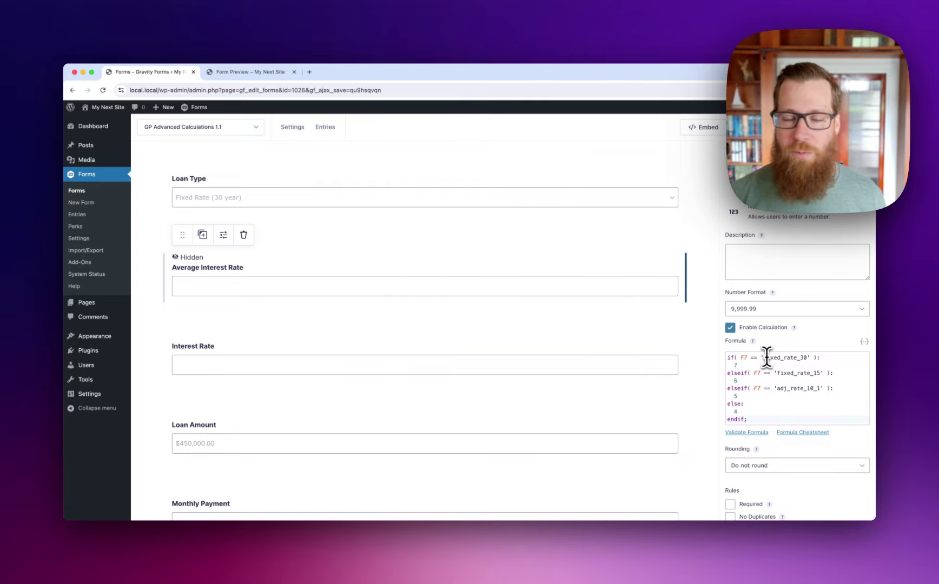